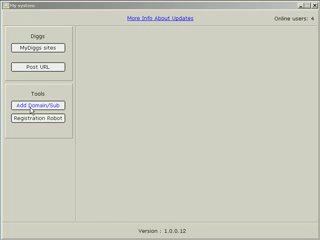
Open Add Domain/Sub and enter WHM host mumsarticales.com, username, password and email
left_click(31, 110)
mouse_move(73, 36)
left_mouse_down()
mouse_move(100, 11)
mouse_move(113, 8)
left_mouse_up()
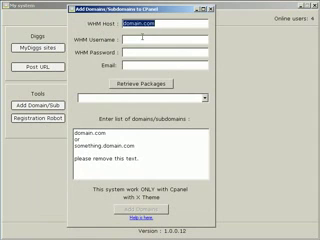
type("numsarticales.com")
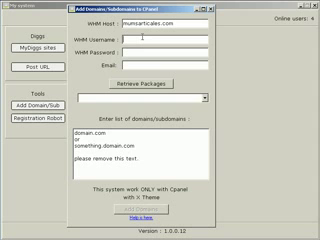
left_click(142, 37)
type("mums")
key("Tab")
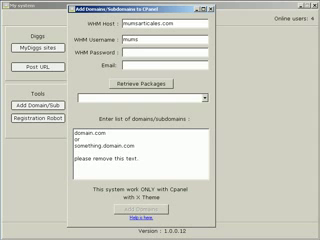
type("***********")
key("Tab")
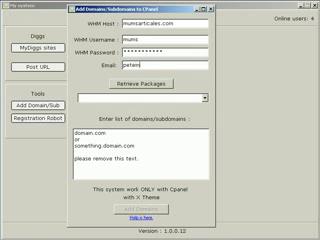
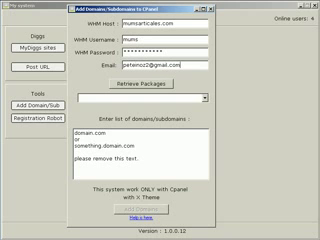
Retrieve the hosting packages, pick the blank --- package, and glance at the mumsarticales.com account in WHM
left_click(147, 86)
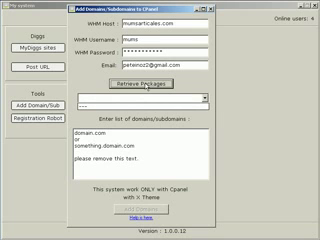
left_click(140, 98)
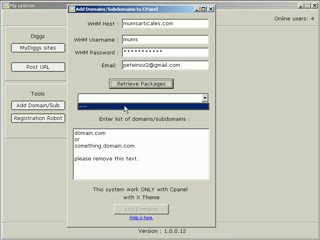
left_click(125, 106)
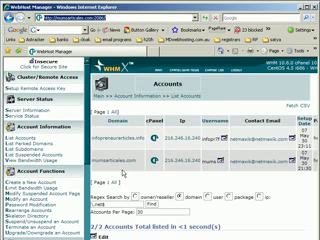
left_click_drag(139, 162, 98, 165)
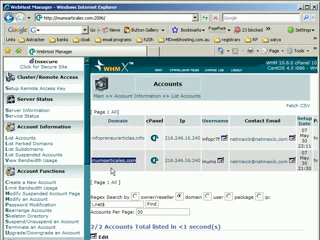
key("alt+Tab")
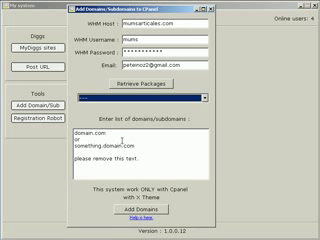
Copy the mumsarticales.com host name and clear the placeholder text from the domains list
left_click_drag(166, 157, 72, 131)
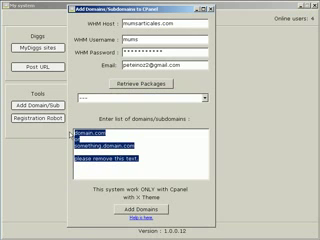
left_click(147, 23)
double_click(147, 23)
key("ctrl+c")
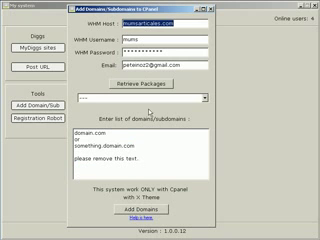
left_click_drag(149, 163, 71, 131)
key("BackSpace")
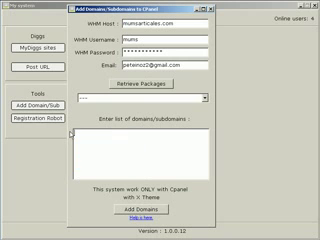
type("pete.")
List pete, test, anothertest and zzzz subdomains of mumsarticales.com, one per line
key("ctrl+v")
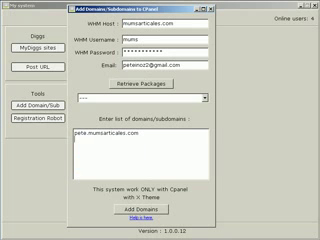
key("Return")
type("test.")
key("ctrl+v")
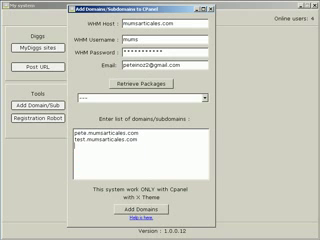
key("Return")
type("anotherte")
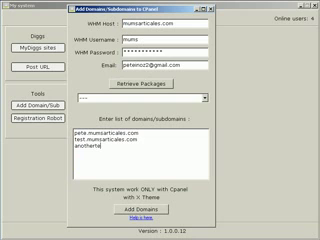
type("st.")
key("ctrl+v")
key("Return")
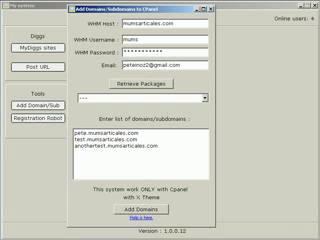
type("zzz")
type("z.")
key("ctrl+v")
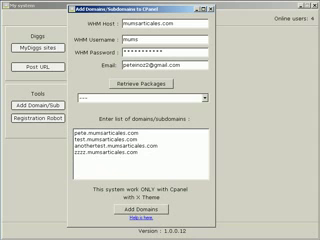
type("thisi")
type("satest.com")
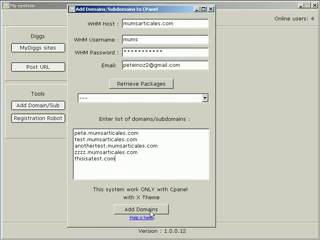
Submit the five domains with Add Domains, dismiss the Done message, and bring up WebHost Manager
left_click(147, 209)
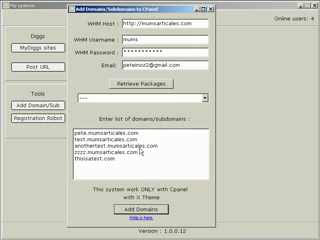
key("alt+Tab")
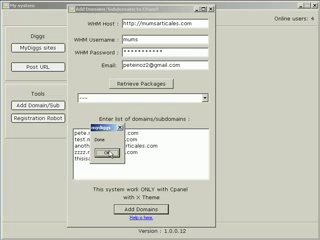
left_click(107, 153)
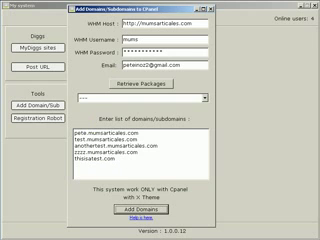
key("alt+Tab")
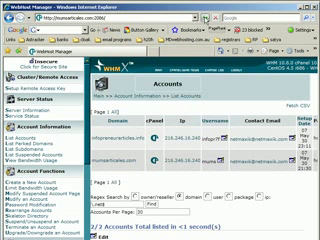
Refresh WHM, list the accounts, and open the first new subdomain in a new tab
left_click(205, 19)
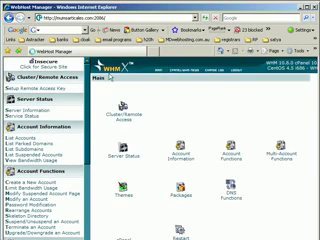
left_click(20, 138)
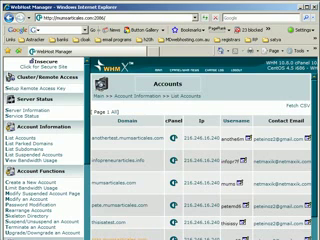
right_click(116, 138)
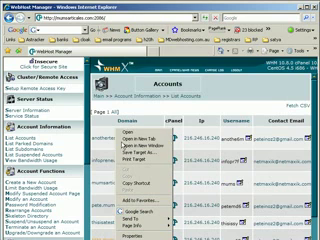
left_click(153, 56)
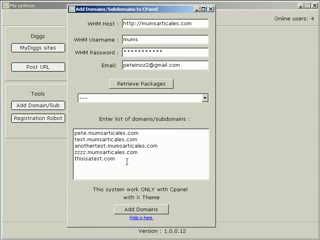
Highlight all five lines, pete.mumsarticales.com through thisisatest.com, in the domains box
left_click_drag(126, 161, 75, 131)
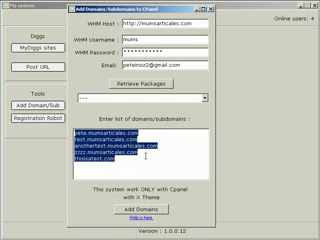